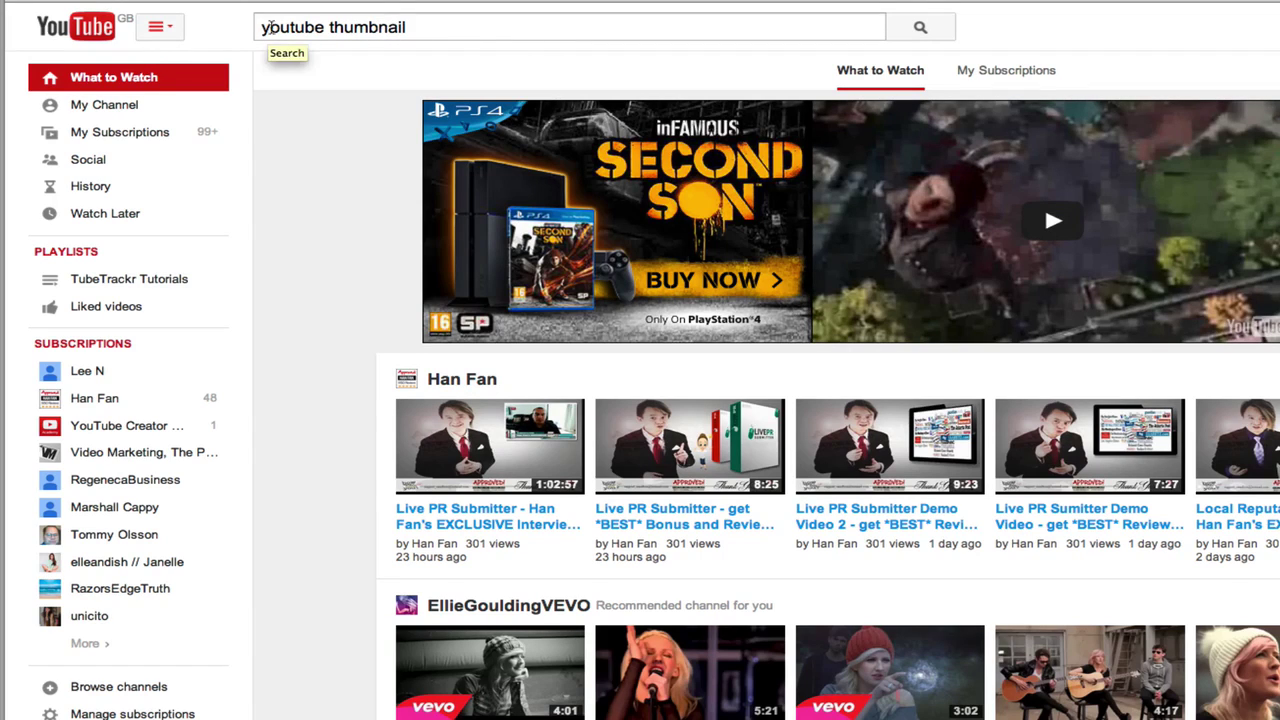
Step: Replace the YouTube search text with 'youtube thumbnails' to show suggestions like tutorial, template, size, psd
{"action": "left_click", "coordinate": [448, 26]}
{"action": "left_click_drag", "start_coordinate": [448, 26], "coordinate": [217, 23]}
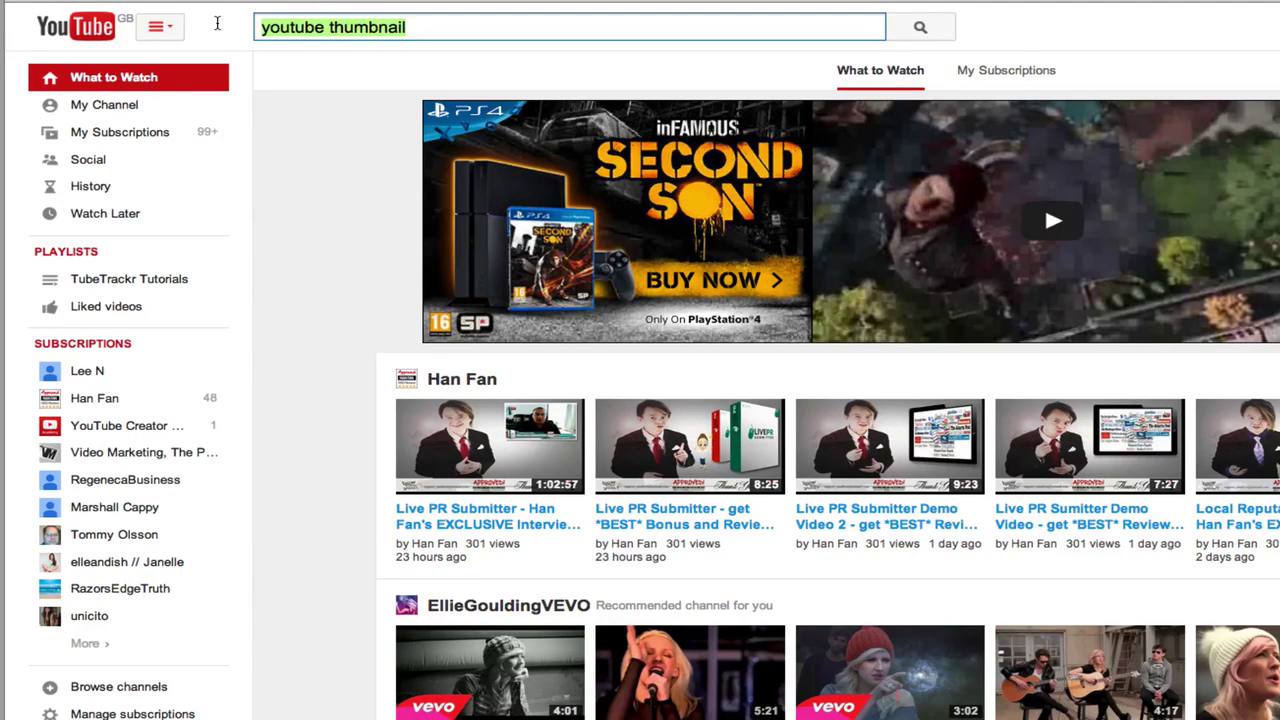
{"action": "type", "text": "yourub"}
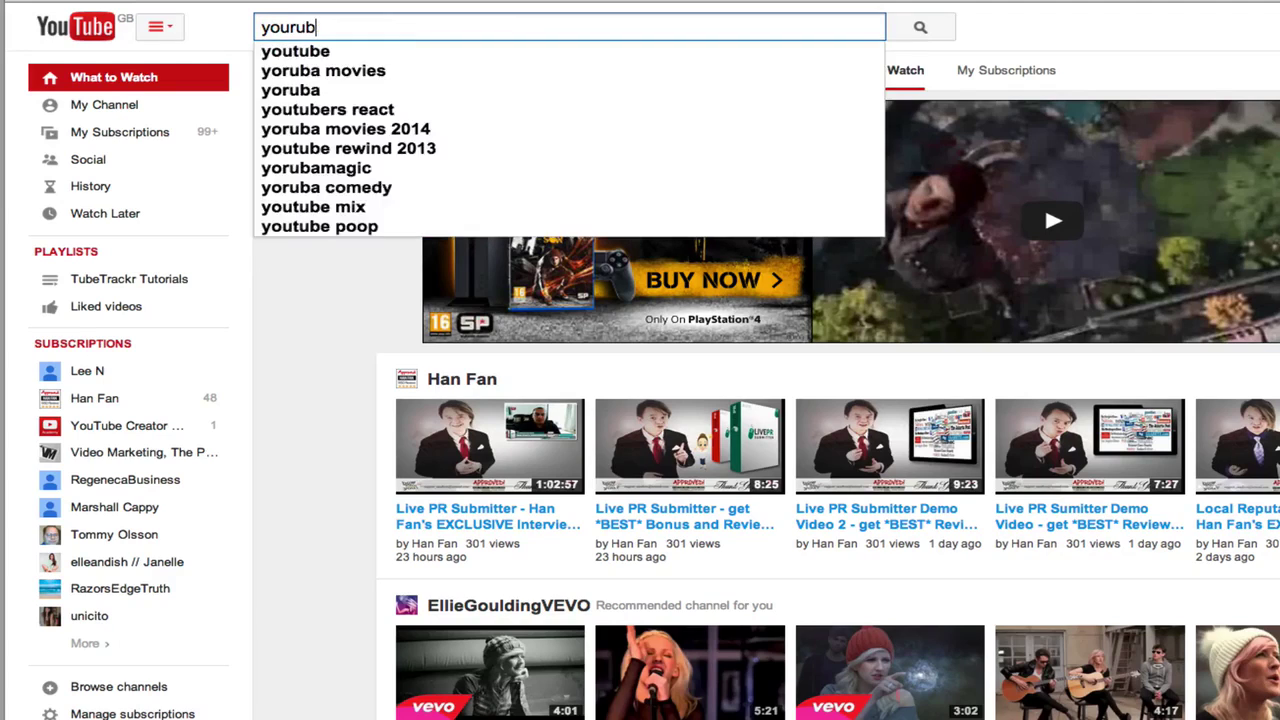
{"action": "key", "text": "BackSpace"}
{"action": "key", "text": "BackSpace"}
{"action": "key", "text": "BackSpace"}
{"action": "type", "text": "tu"}
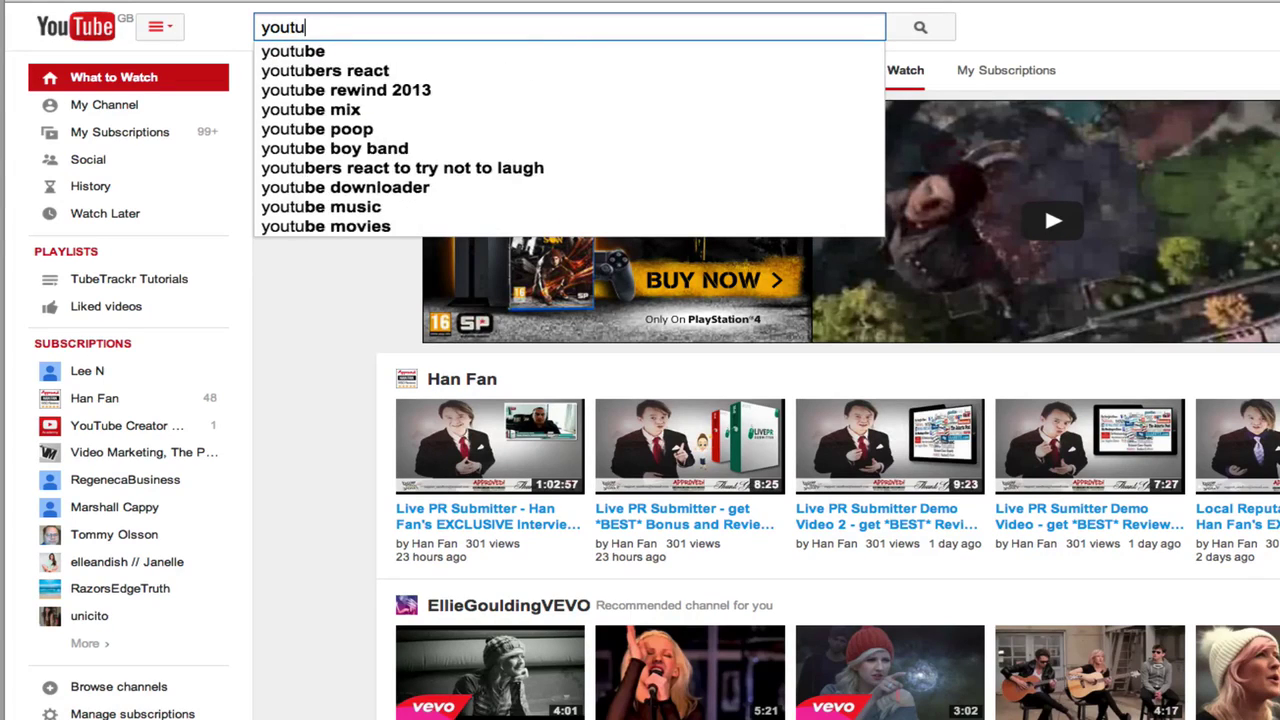
{"action": "type", "text": "be thumbnails"}
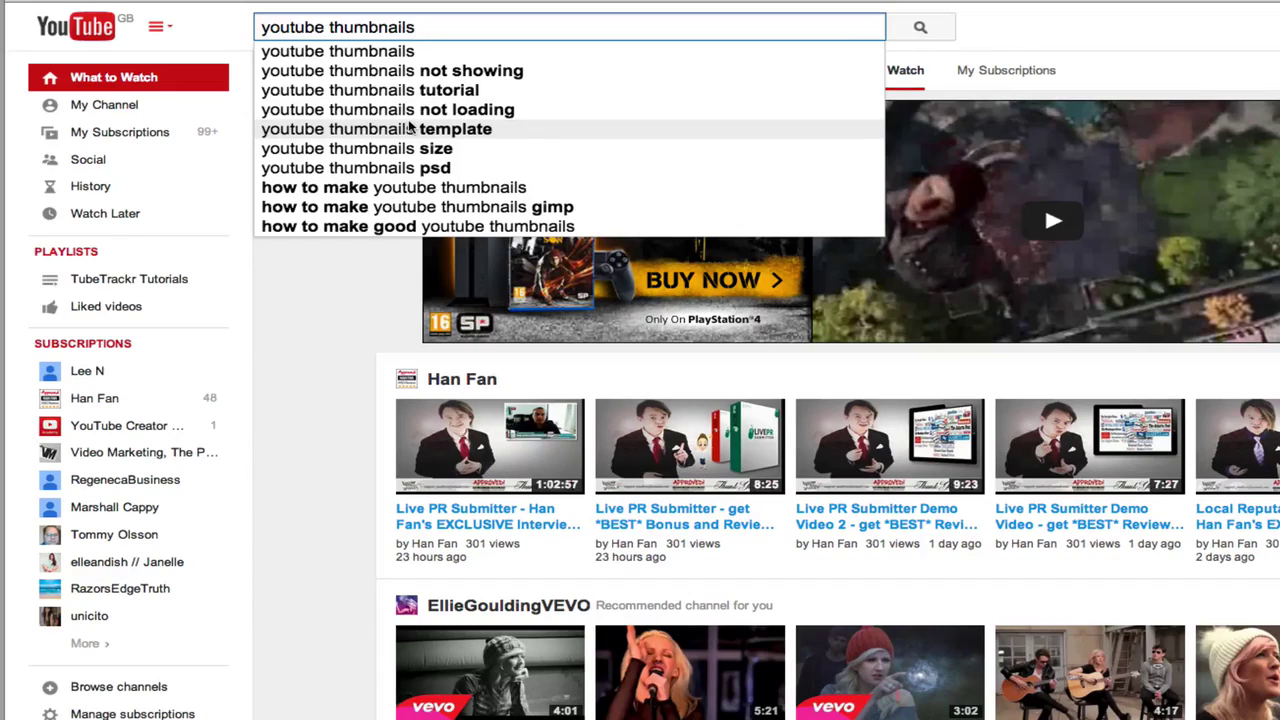
Step: Delete the trailing 's' from the search query
{"action": "key", "text": "BackSpace"}
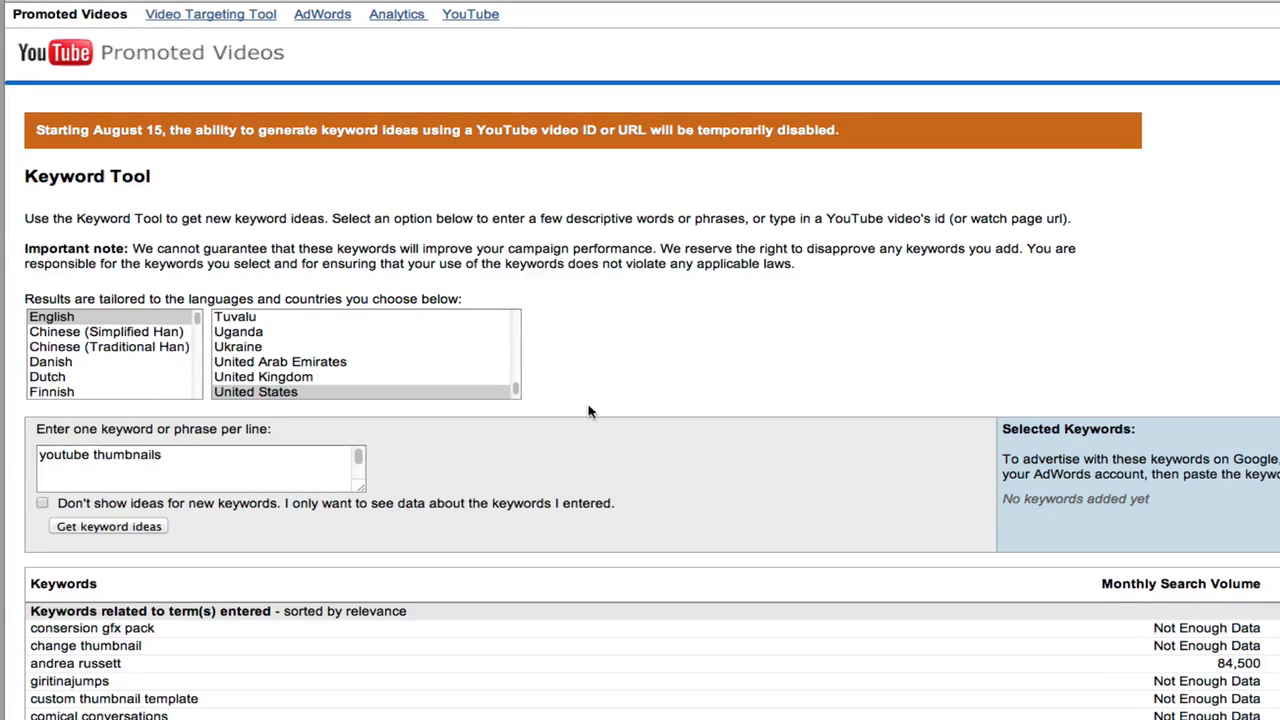
Step: Request fresh keyword ideas for 'youtube thumbnails' in the Keyword Tool
{"action": "scroll", "coordinate": [588, 411], "scroll_direction": "down", "scroll_amount": 5}
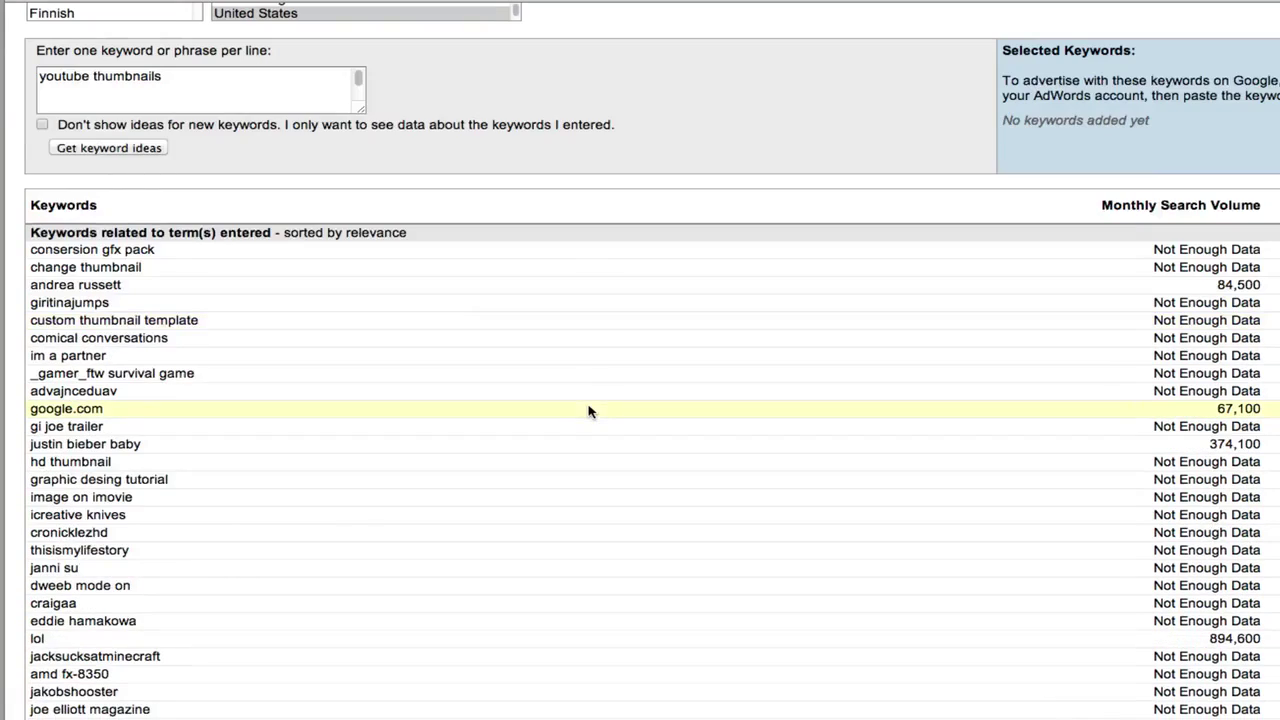
{"action": "scroll", "coordinate": [477, 290], "scroll_direction": "up", "scroll_amount": 6}
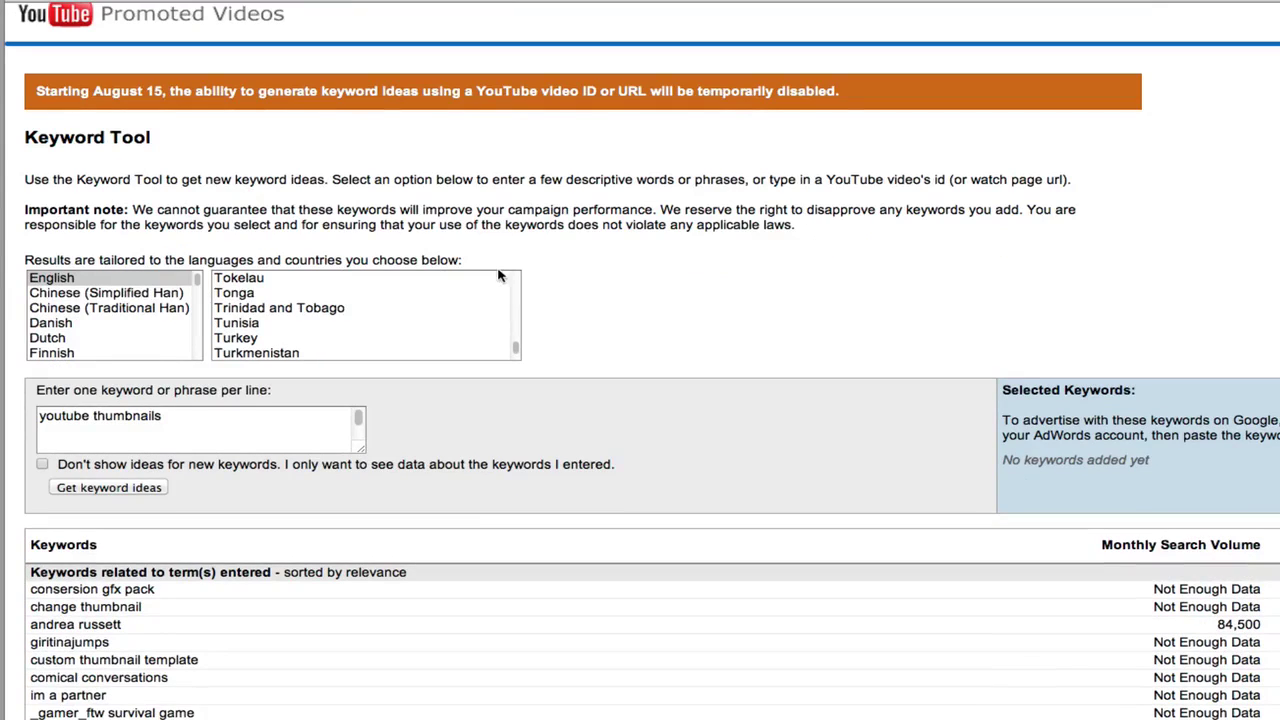
{"action": "scroll", "coordinate": [440, 520], "scroll_direction": "down", "scroll_amount": 1}
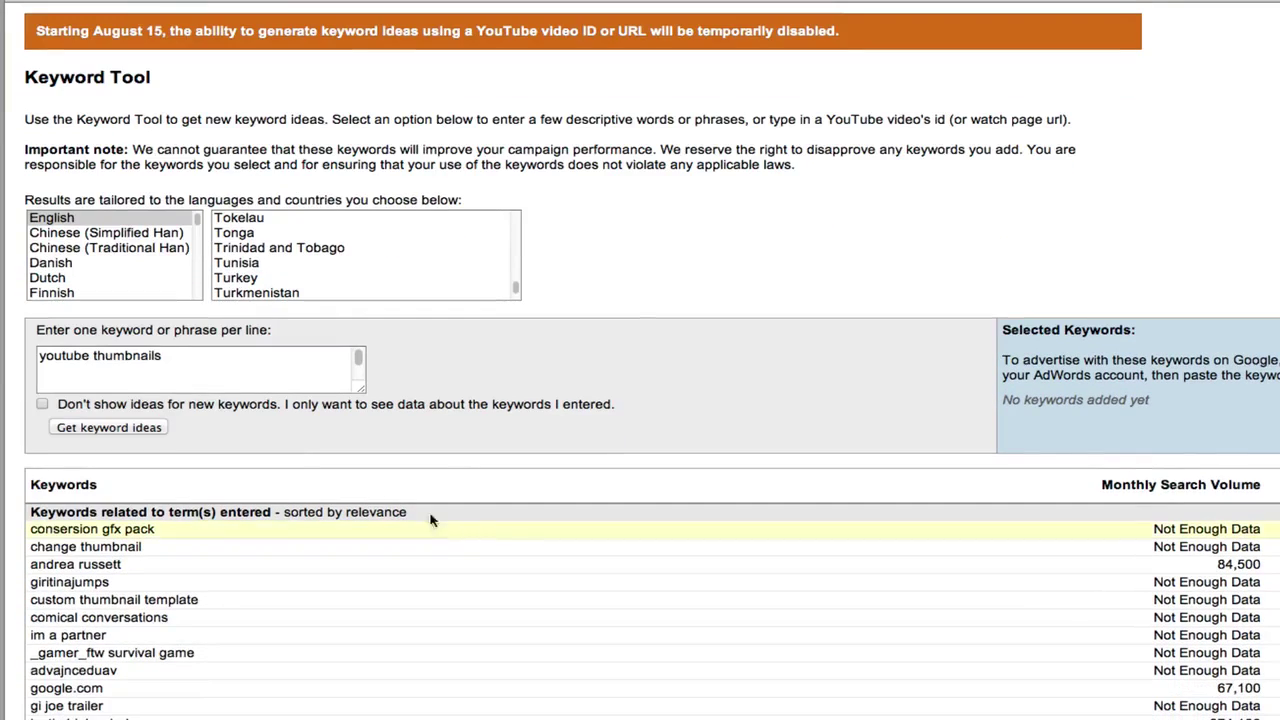
{"action": "left_click", "coordinate": [221, 352]}
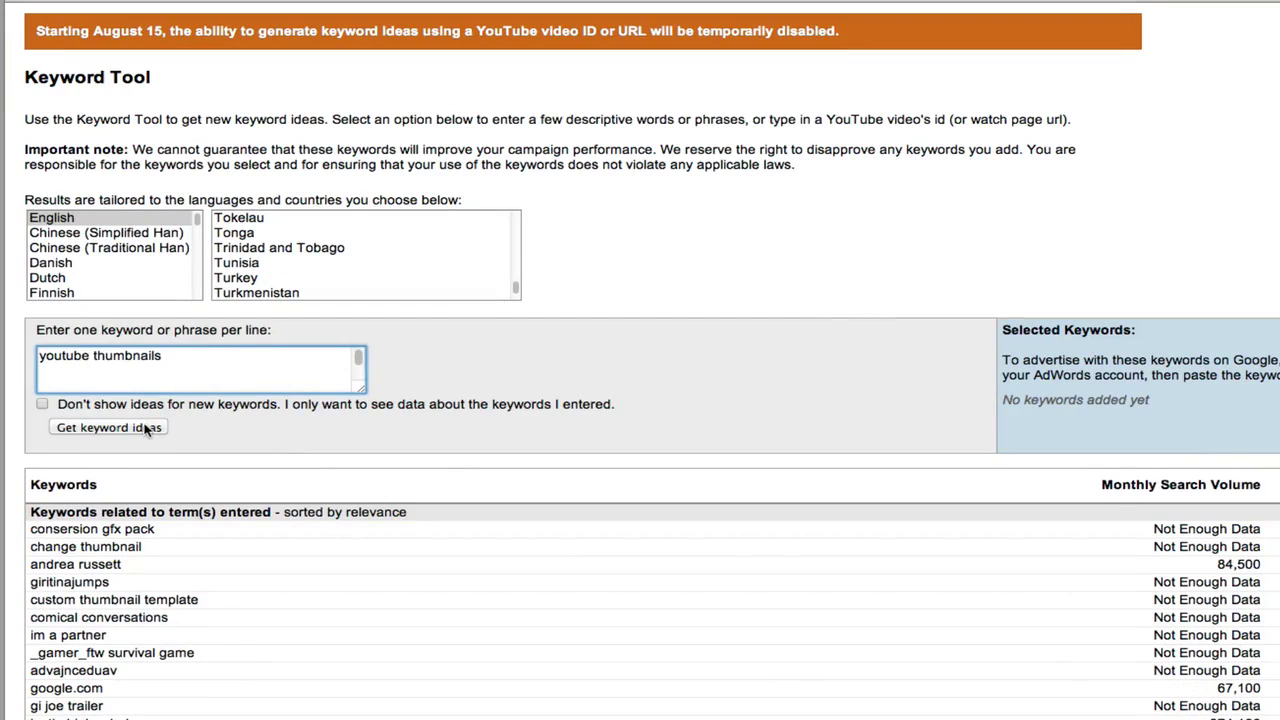
{"action": "left_click", "coordinate": [143, 429]}
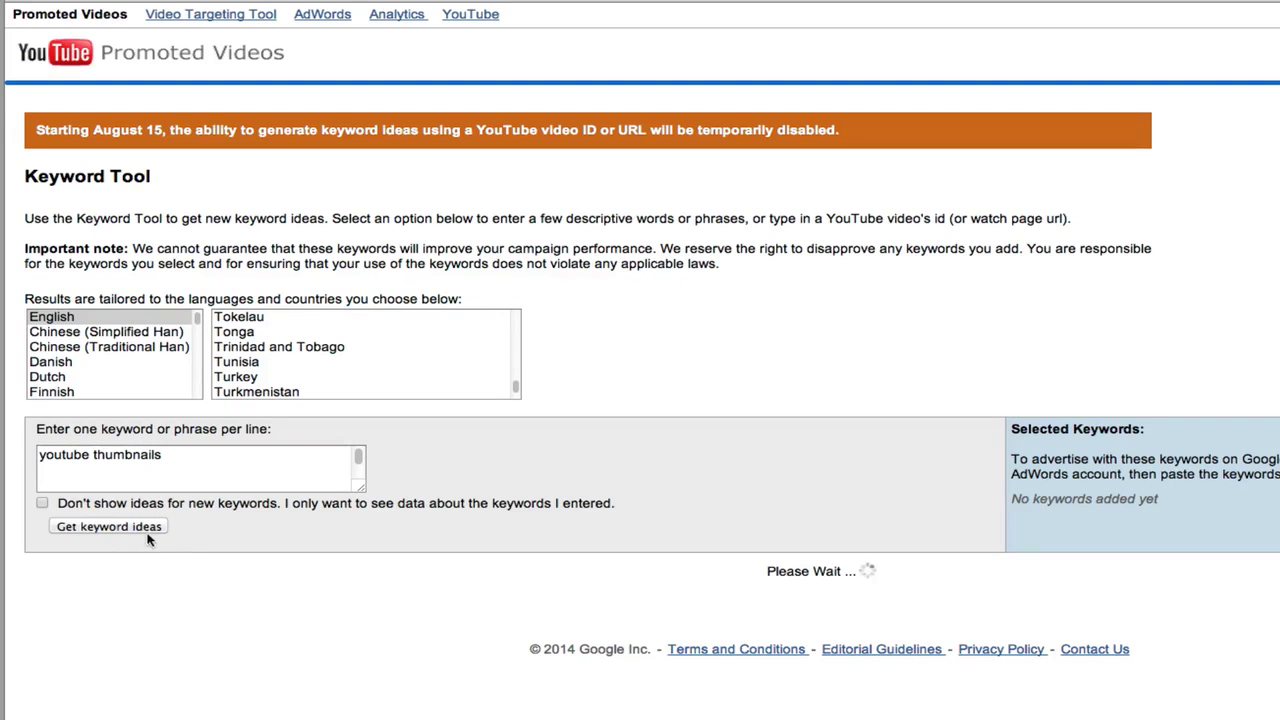
Step: Review the refreshed keyword ideas, such as happy wheels at 646,300 and thumbnail at 24,200
{"action": "scroll", "coordinate": [275, 545], "scroll_direction": "down", "scroll_amount": 5}
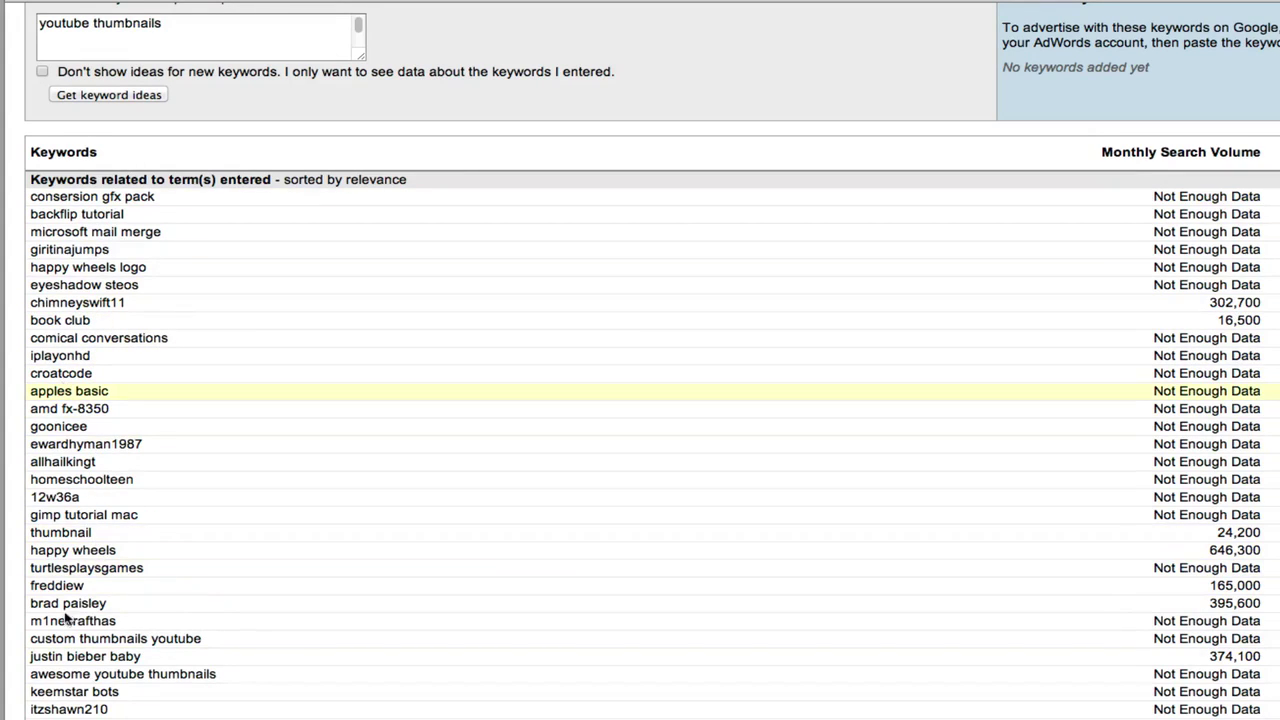
{"action": "scroll", "coordinate": [121, 692], "scroll_direction": "down", "scroll_amount": 2}
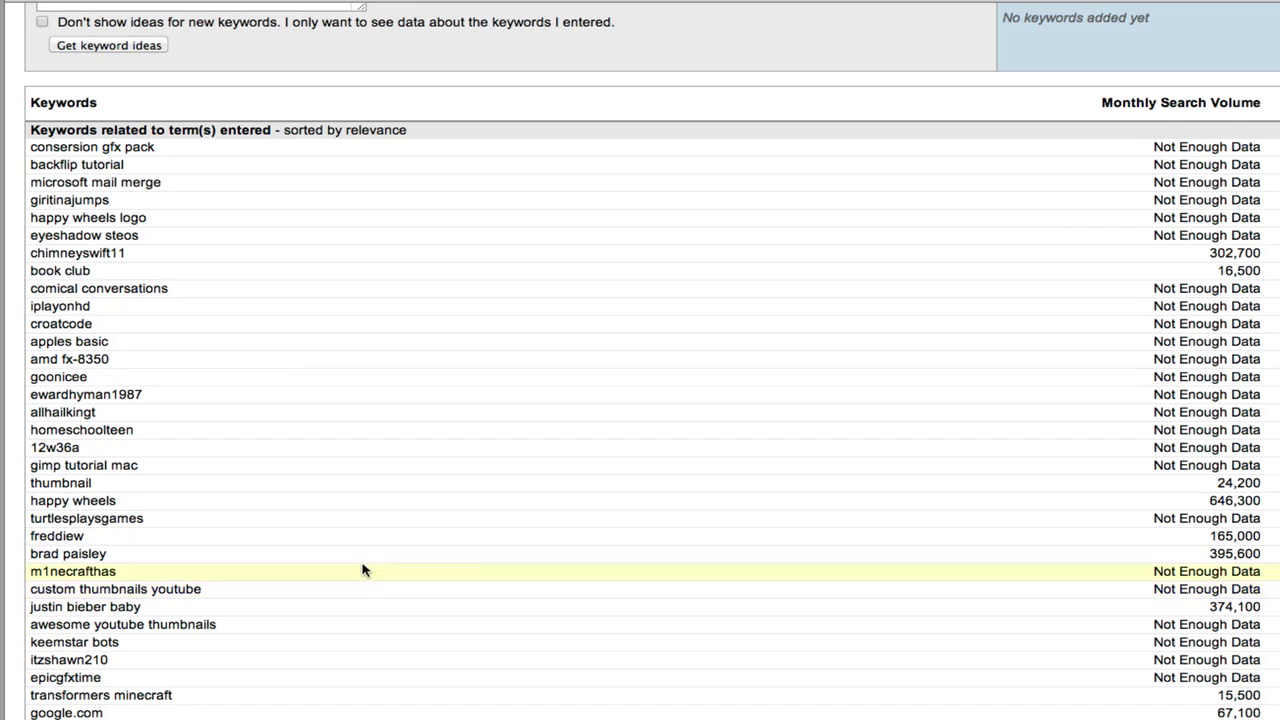
{"action": "scroll", "coordinate": [238, 597], "scroll_direction": "down", "scroll_amount": 3}
Step: Read the keyword list down to its last entry and back up
{"action": "scroll", "coordinate": [238, 597], "scroll_direction": "down", "scroll_amount": 1}
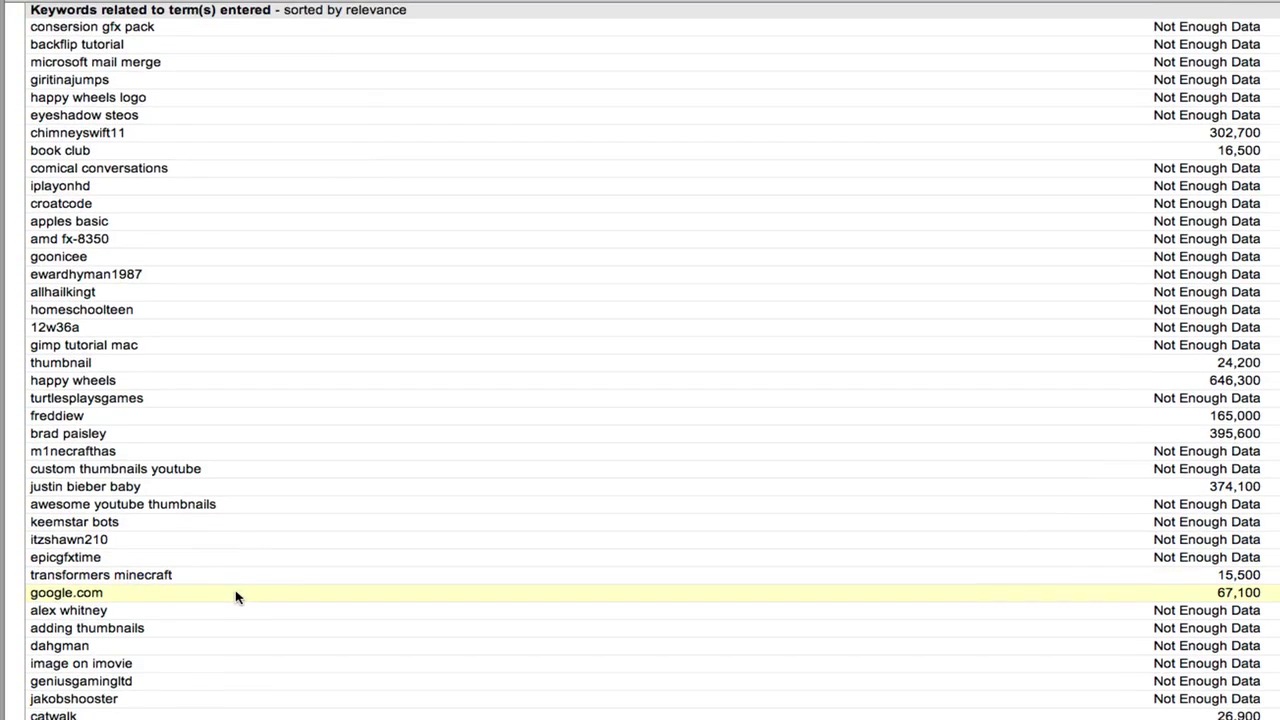
{"action": "scroll", "coordinate": [236, 597], "scroll_direction": "down", "scroll_amount": 5}
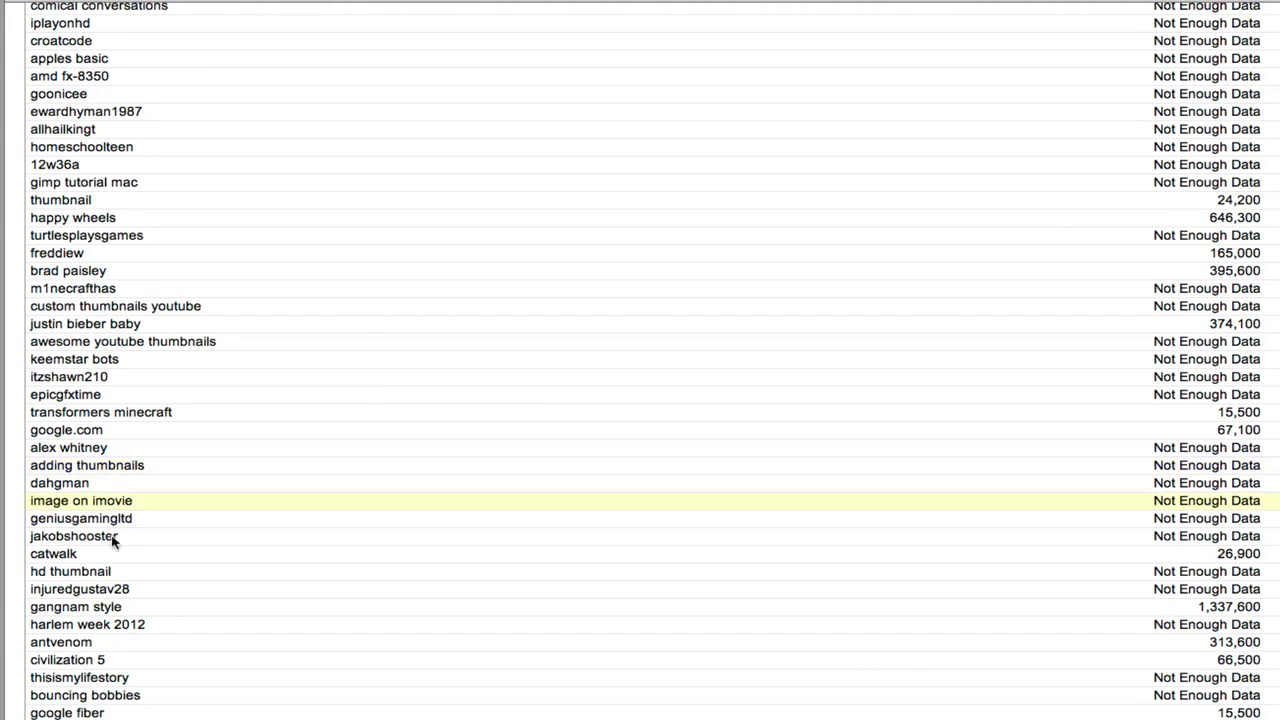
{"action": "scroll", "coordinate": [120, 560], "scroll_direction": "down", "scroll_amount": 15}
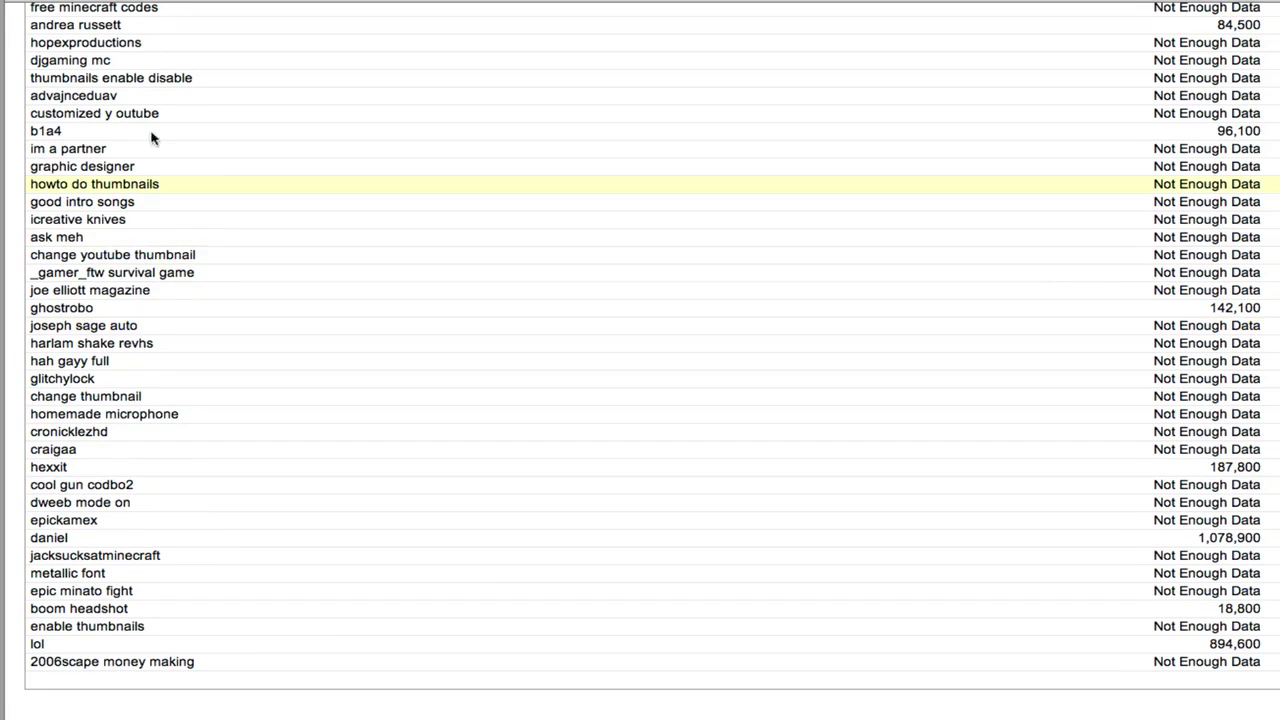
{"action": "scroll", "coordinate": [172, 370], "scroll_direction": "up", "scroll_amount": 3}
{"action": "scroll", "coordinate": [178, 394], "scroll_direction": "down", "scroll_amount": 3}
{"action": "scroll", "coordinate": [183, 400], "scroll_direction": "up", "scroll_amount": 8}
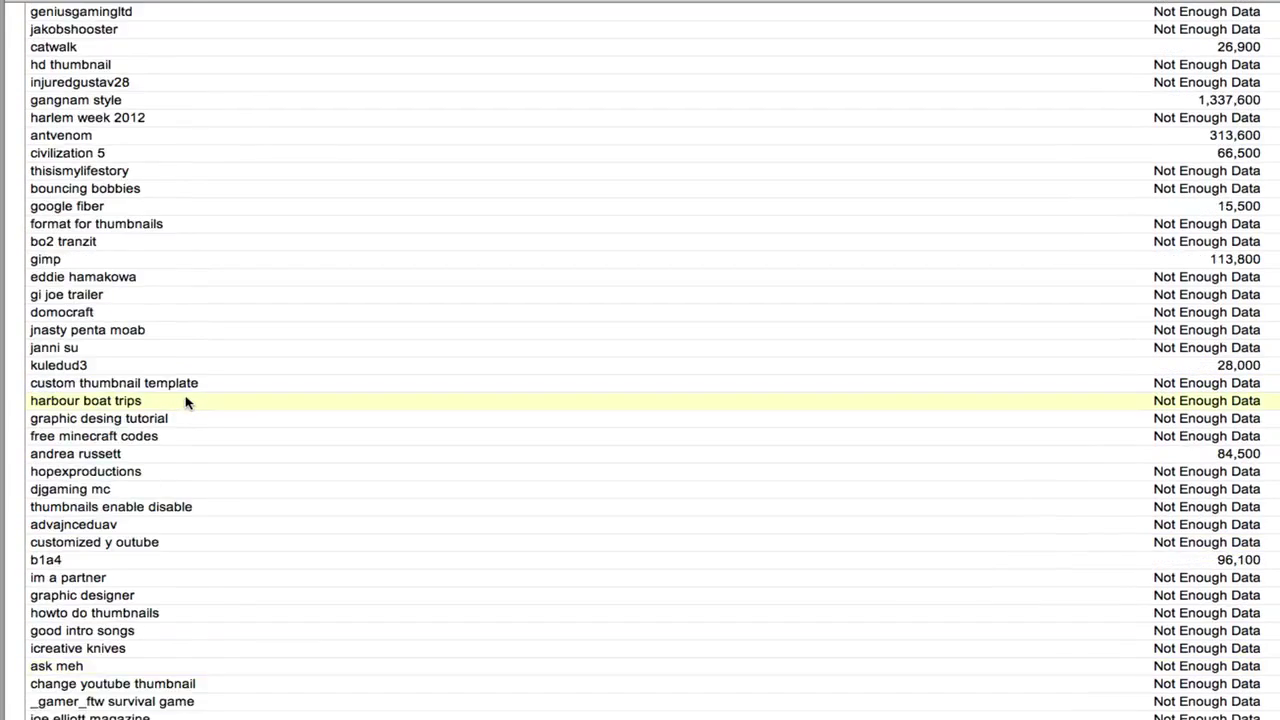
{"action": "scroll", "coordinate": [185, 402], "scroll_direction": "up", "scroll_amount": 15}
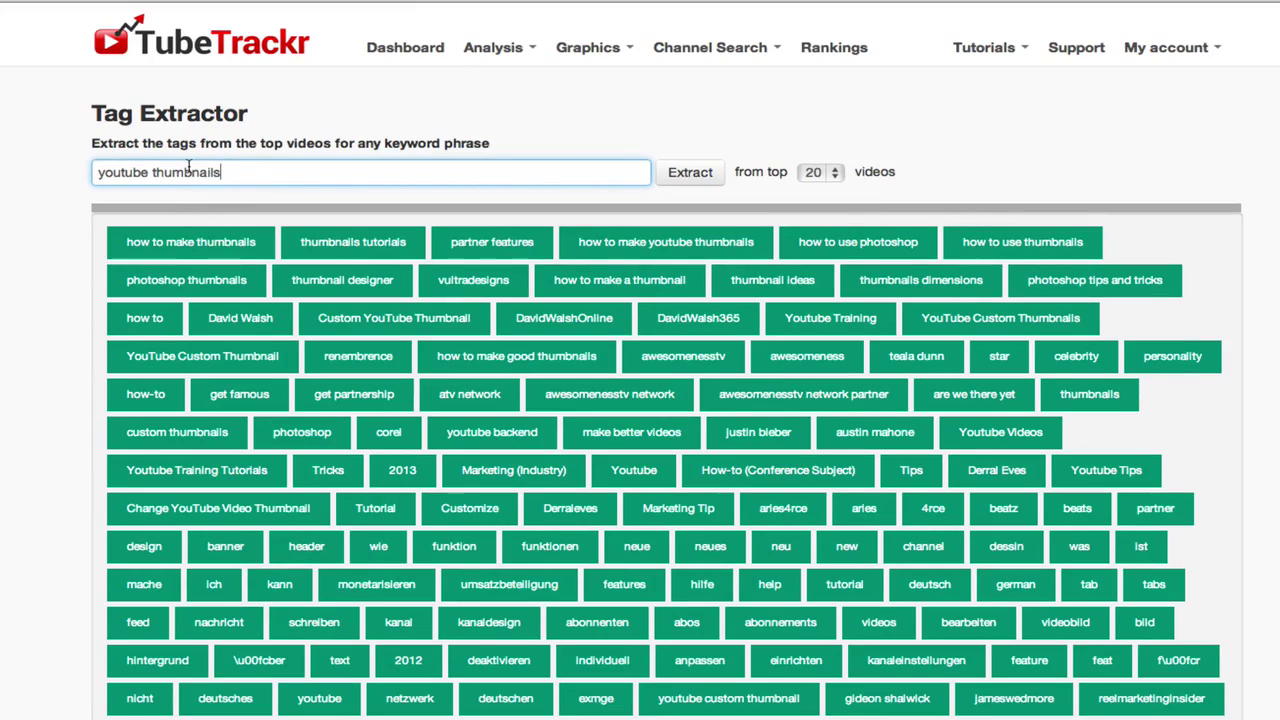
{"action": "left_click", "coordinate": [836, 174]}
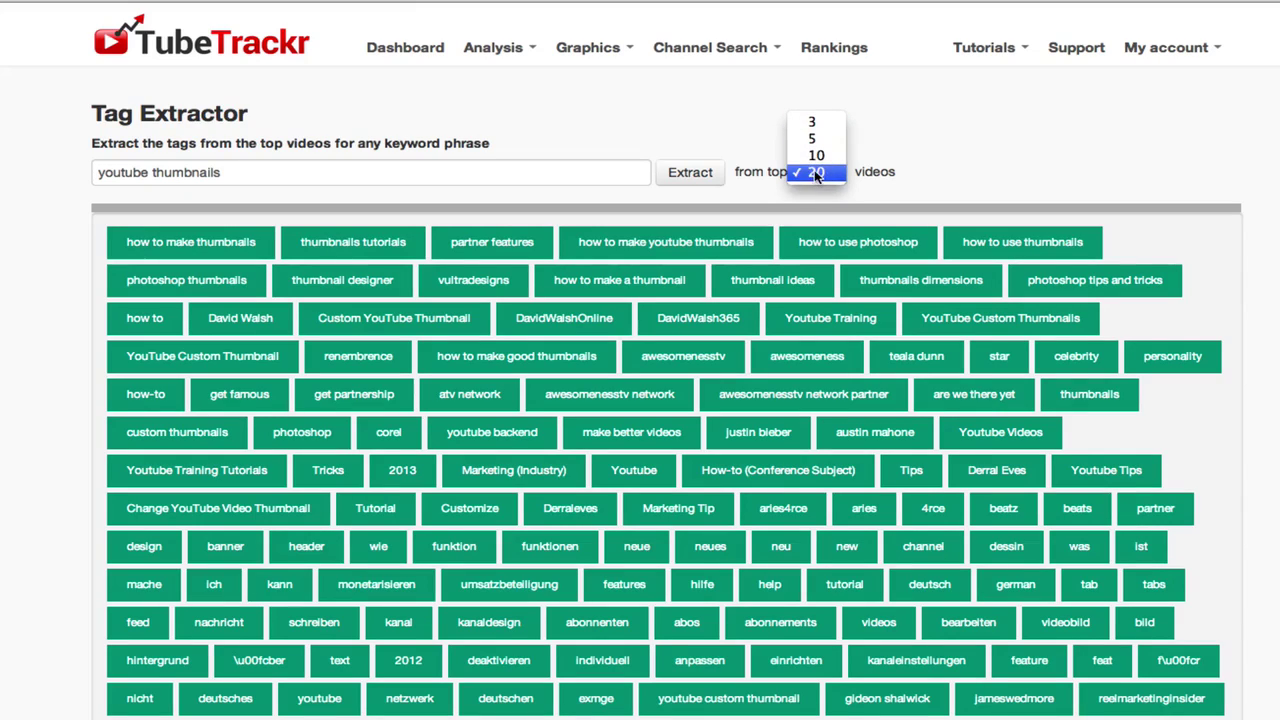
{"action": "left_click", "coordinate": [817, 174]}
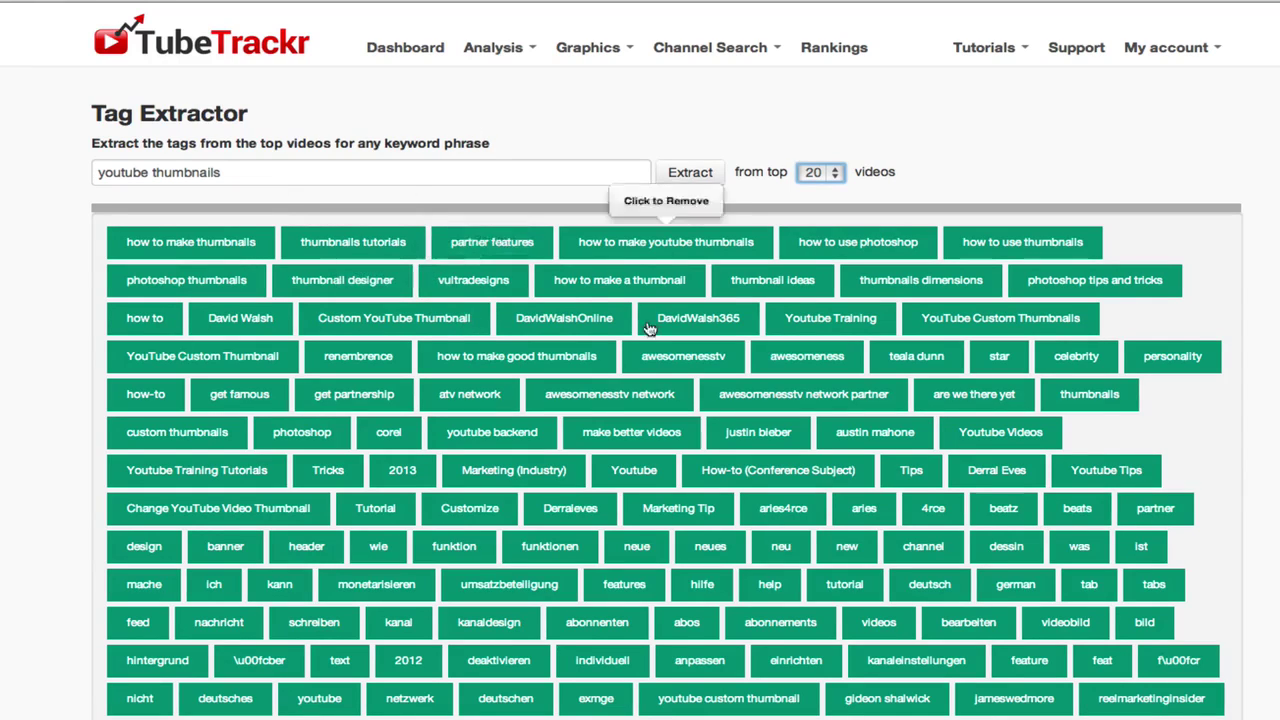
Step: Remove off-topic tags: vultradesigns, two channel names, Youtube Training, renembrence, atv network, How-to (Conference Subject)
{"action": "left_click", "coordinate": [476, 284]}
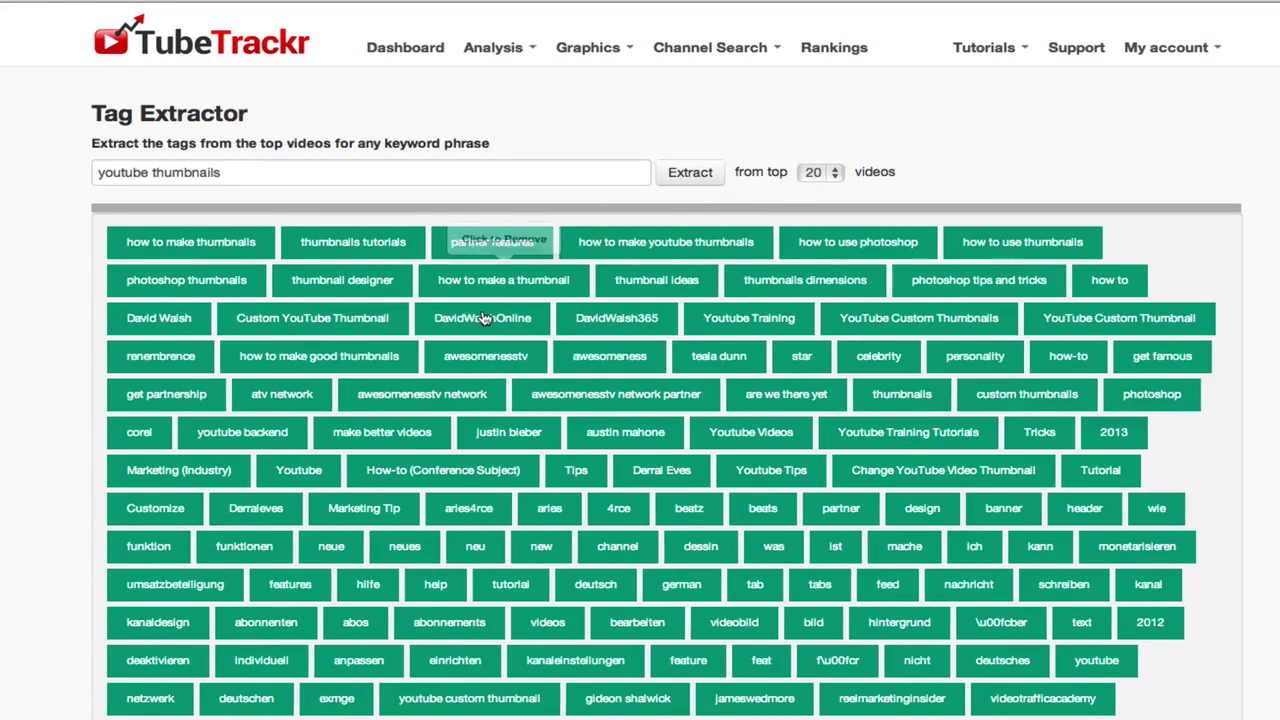
{"action": "left_click", "coordinate": [482, 319]}
{"action": "left_click", "coordinate": [481, 320]}
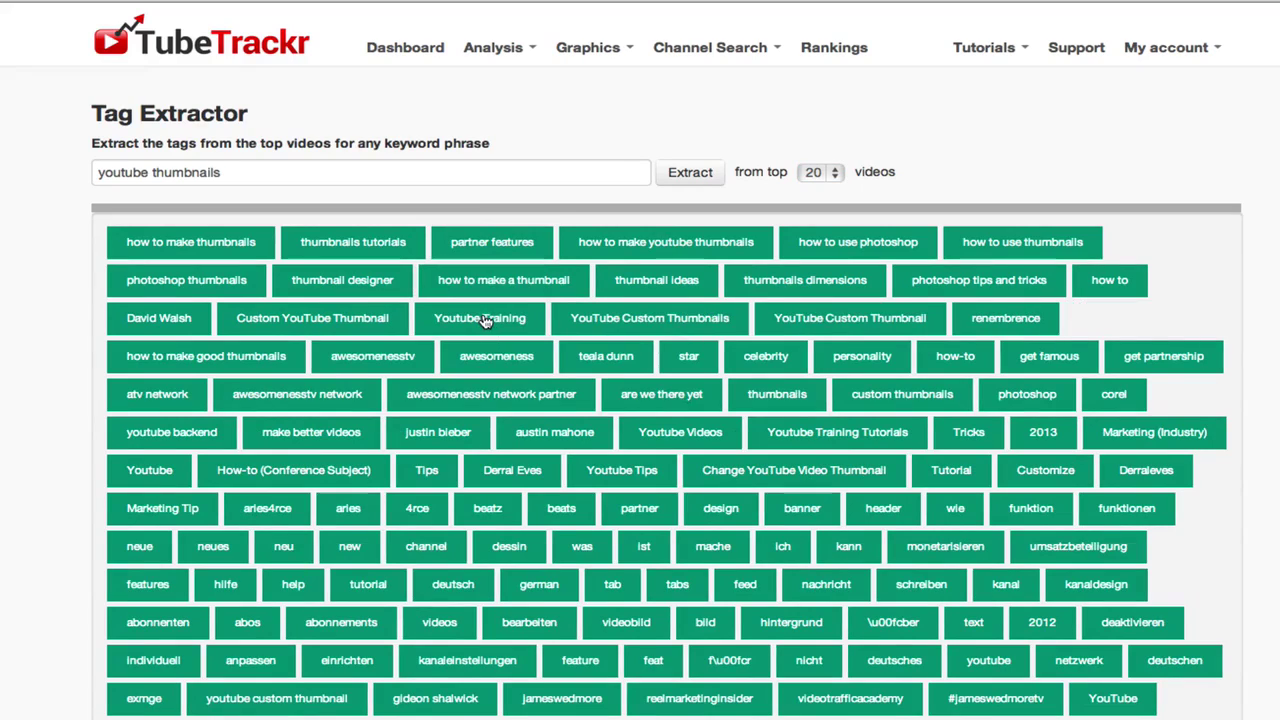
{"action": "left_click", "coordinate": [482, 320]}
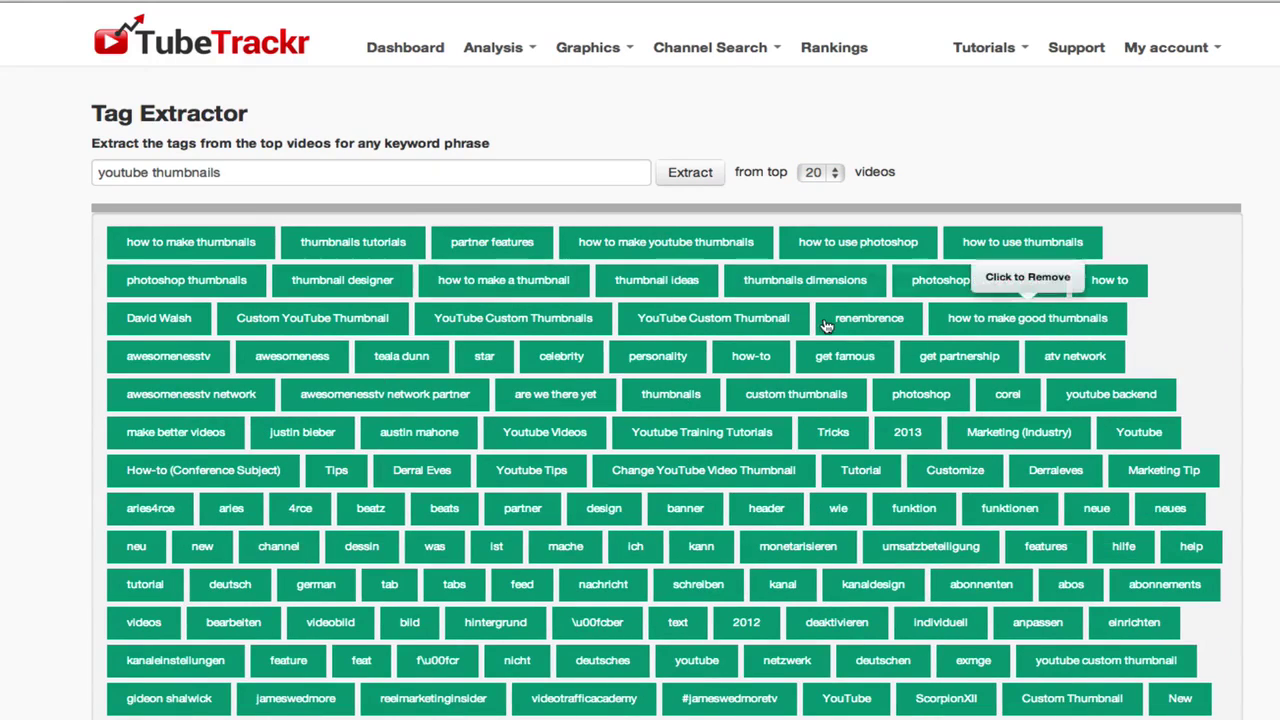
{"action": "left_click", "coordinate": [862, 319]}
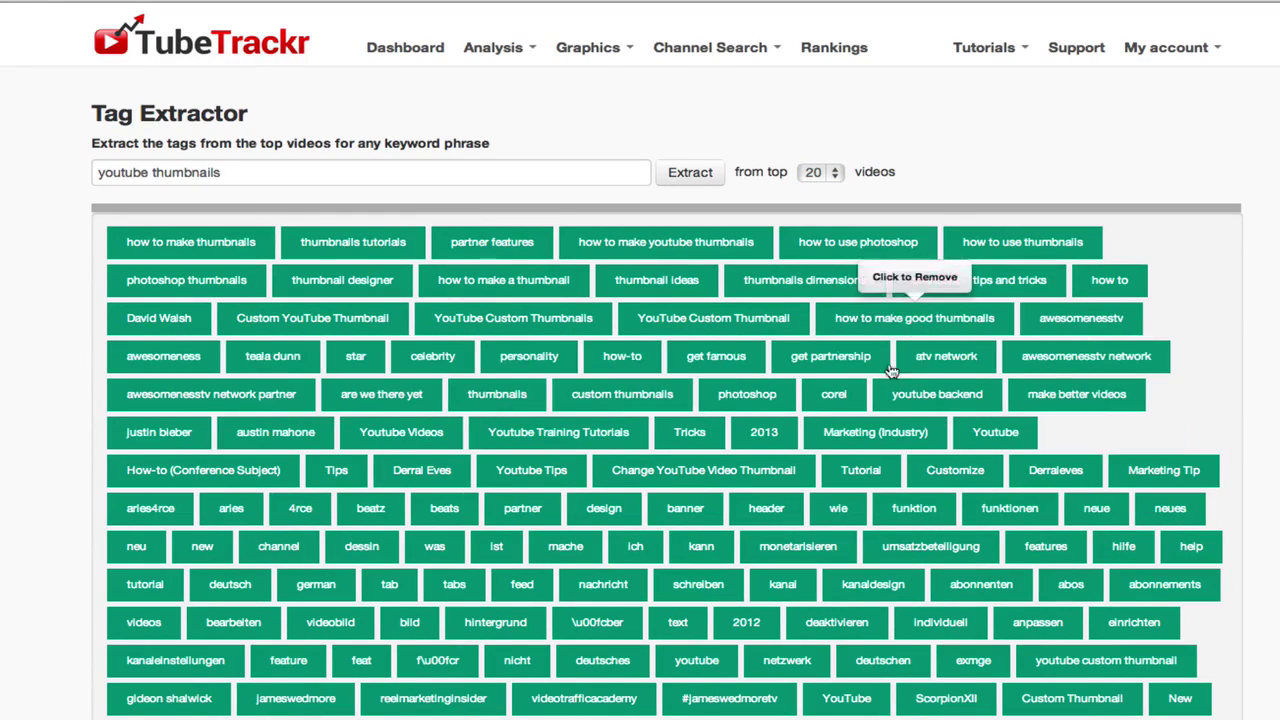
{"action": "left_click", "coordinate": [950, 368]}
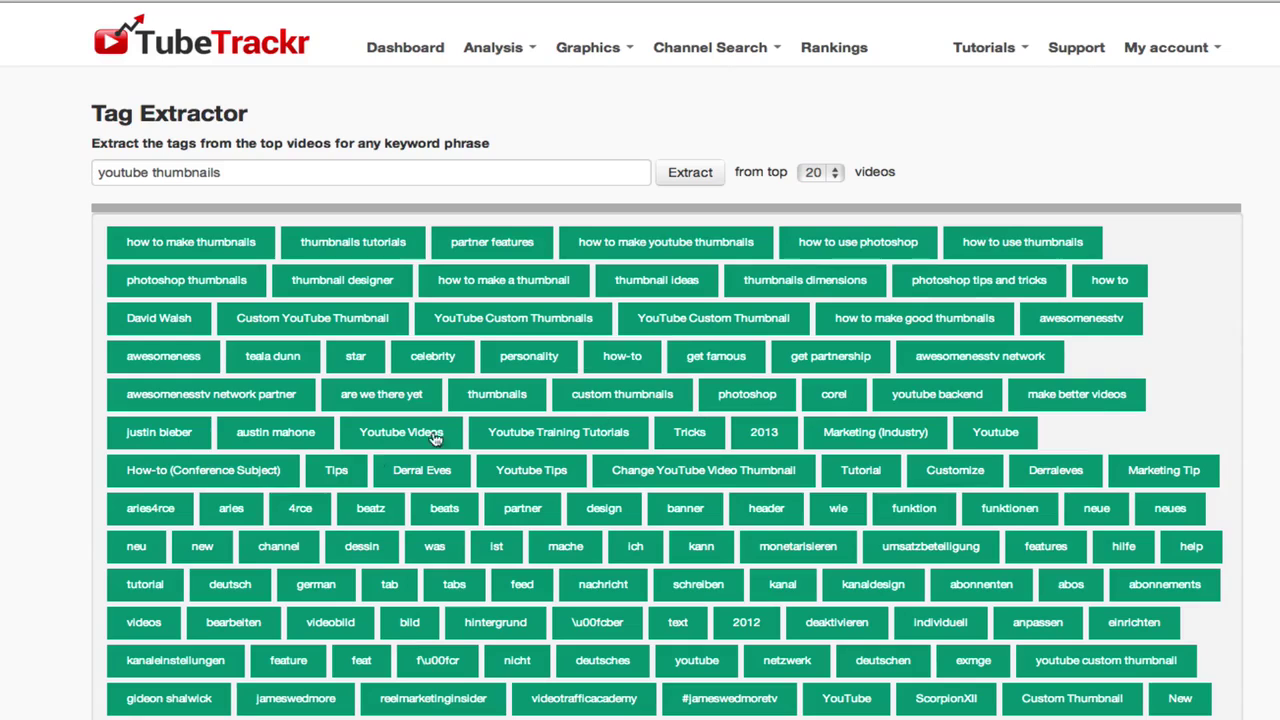
{"action": "left_click", "coordinate": [170, 475]}
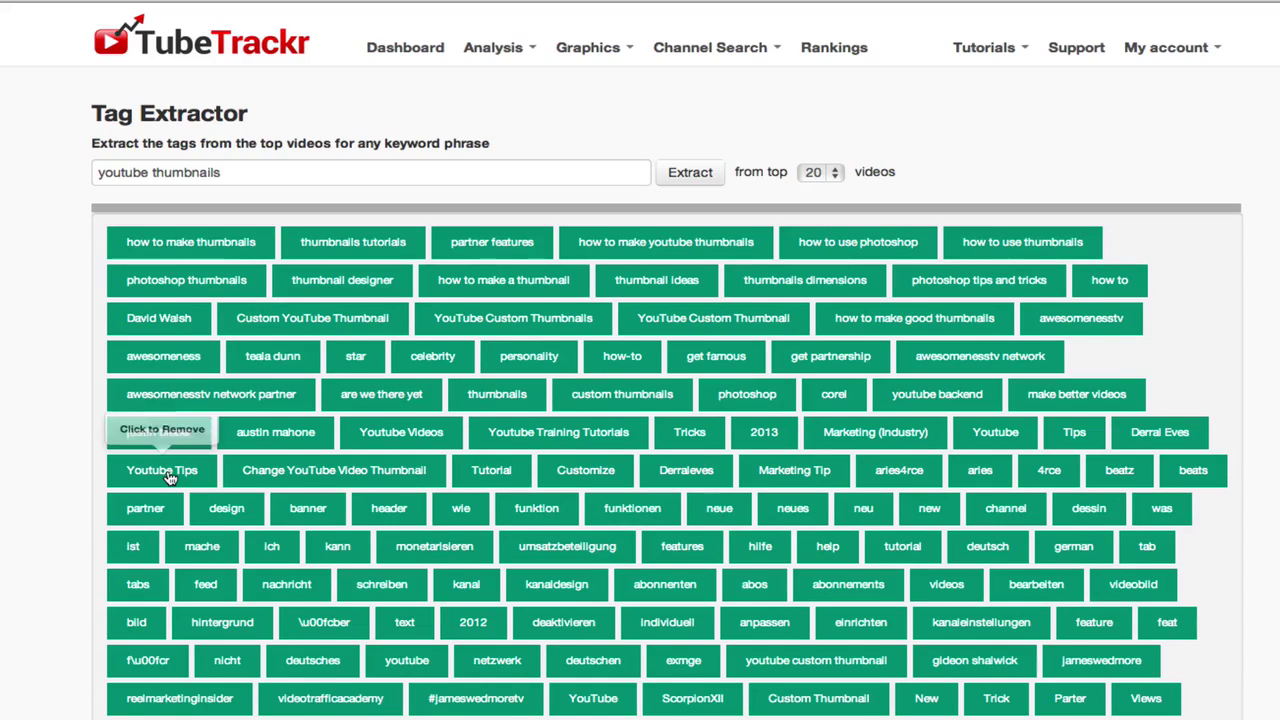
{"action": "scroll", "coordinate": [170, 478], "scroll_direction": "down", "scroll_amount": 3}
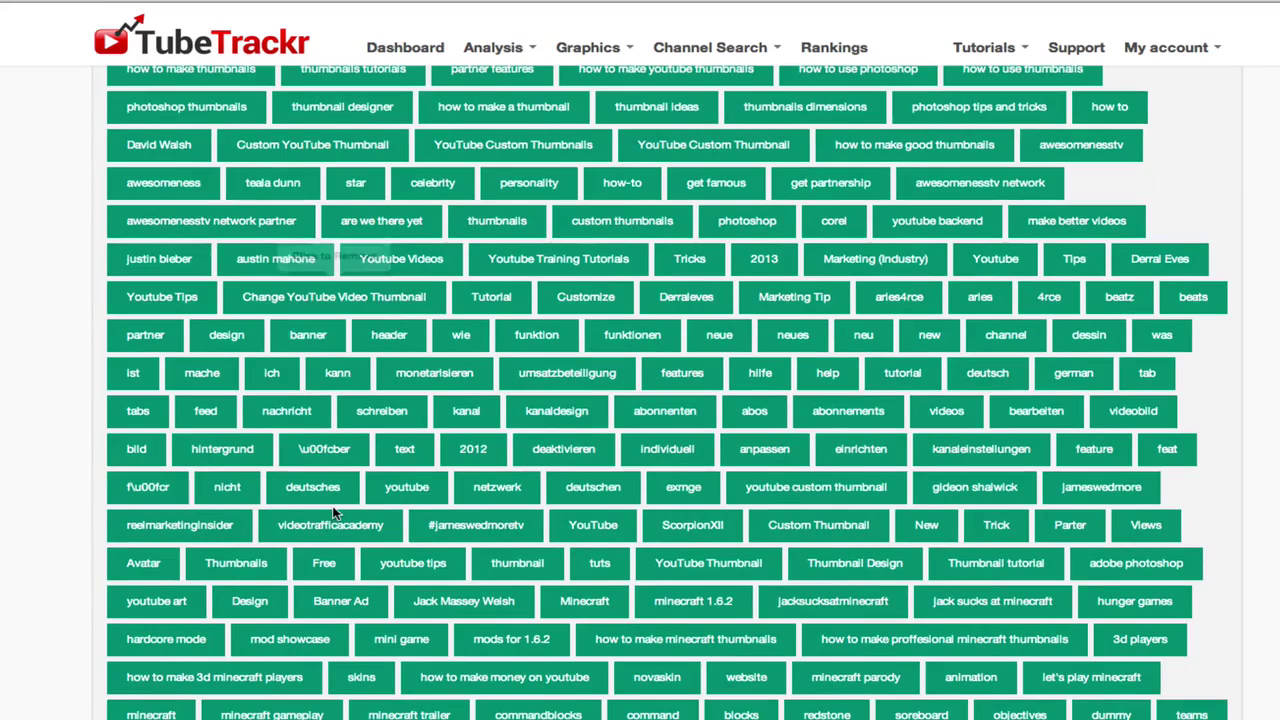
{"action": "scroll", "coordinate": [358, 305], "scroll_direction": "down", "scroll_amount": 10}
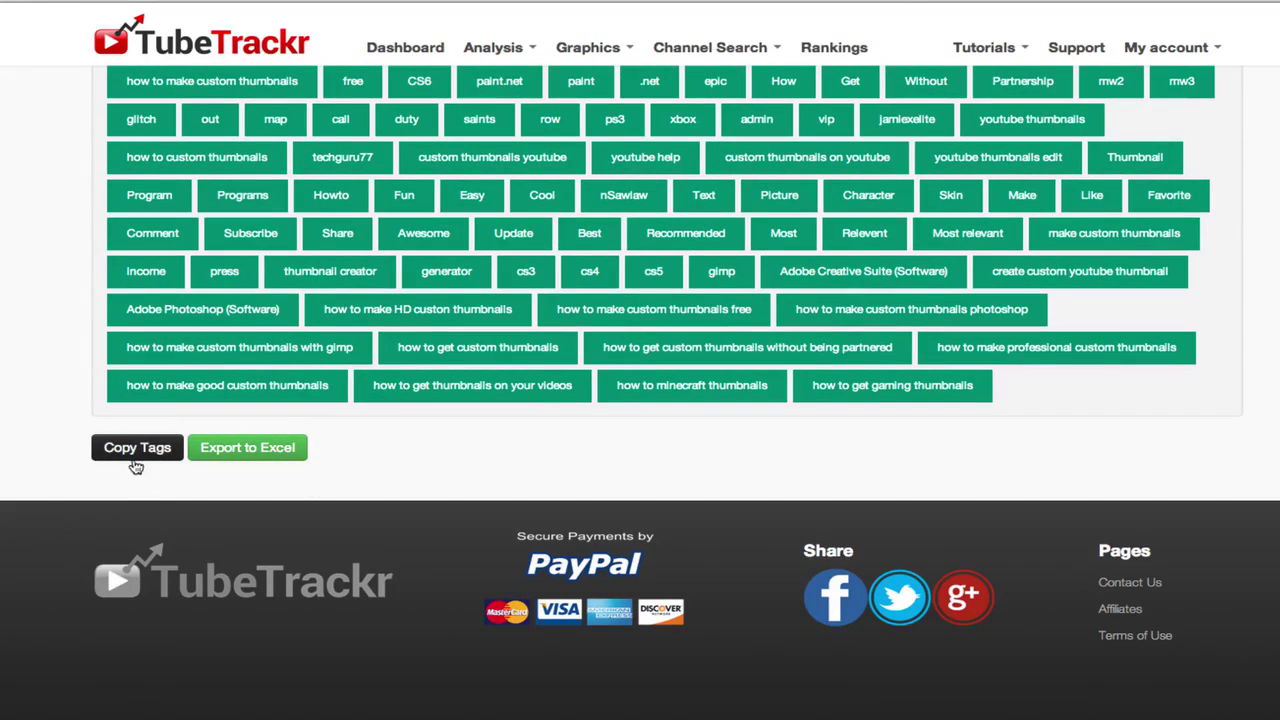
{"action": "scroll", "coordinate": [385, 462], "scroll_direction": "up", "scroll_amount": 5}
{"action": "scroll", "coordinate": [385, 462], "scroll_direction": "up", "scroll_amount": 10}
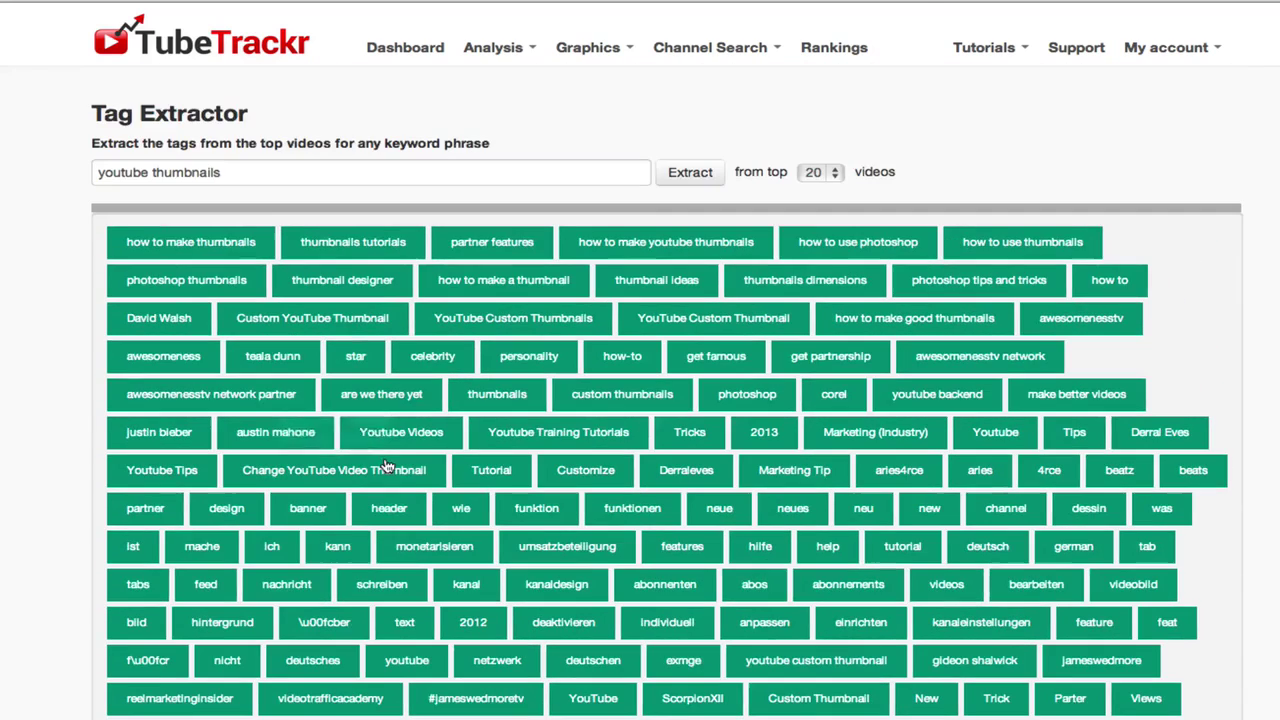